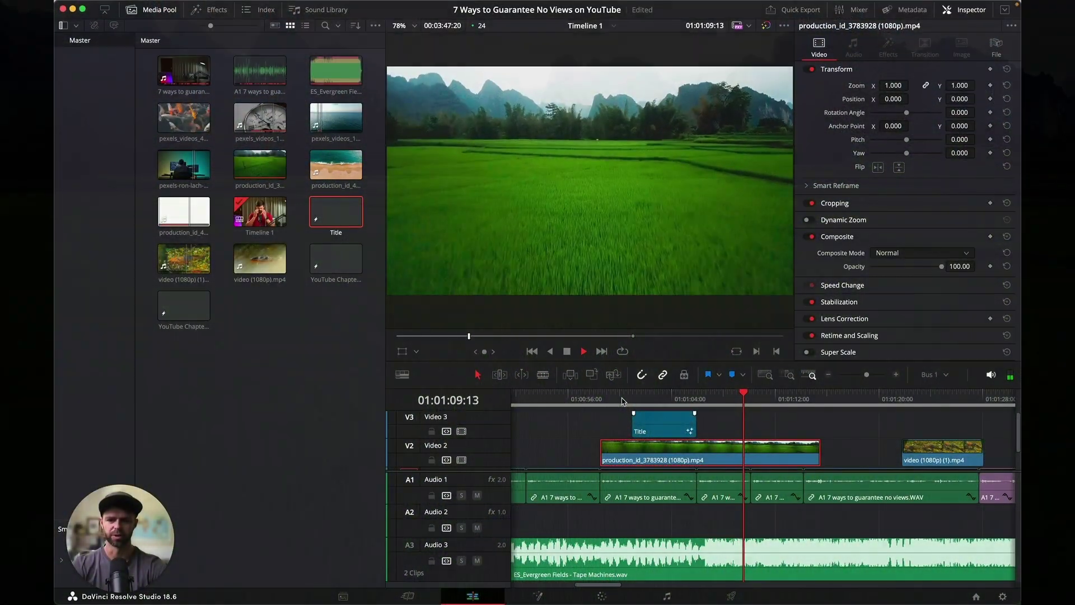
Step: Delete the old Title clip from Video 3 and the Media Pool
{"action": "key", "text": "super+z"}
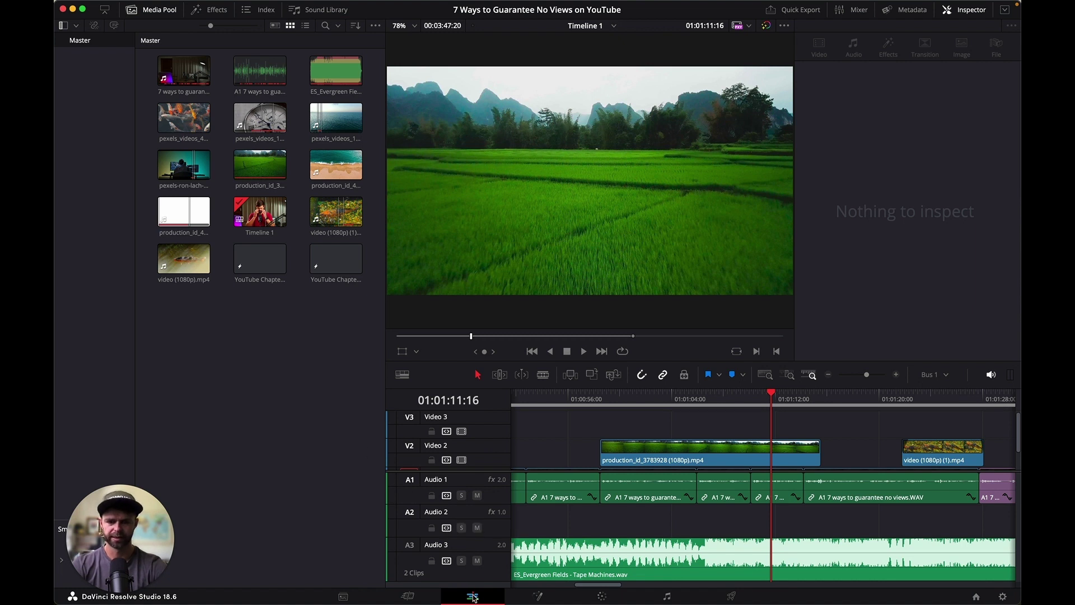
Step: Create a 5-second, 24 fps Fusion Composition clip named Title in the Media Pool
{"action": "right_click", "coordinate": [320, 337]}
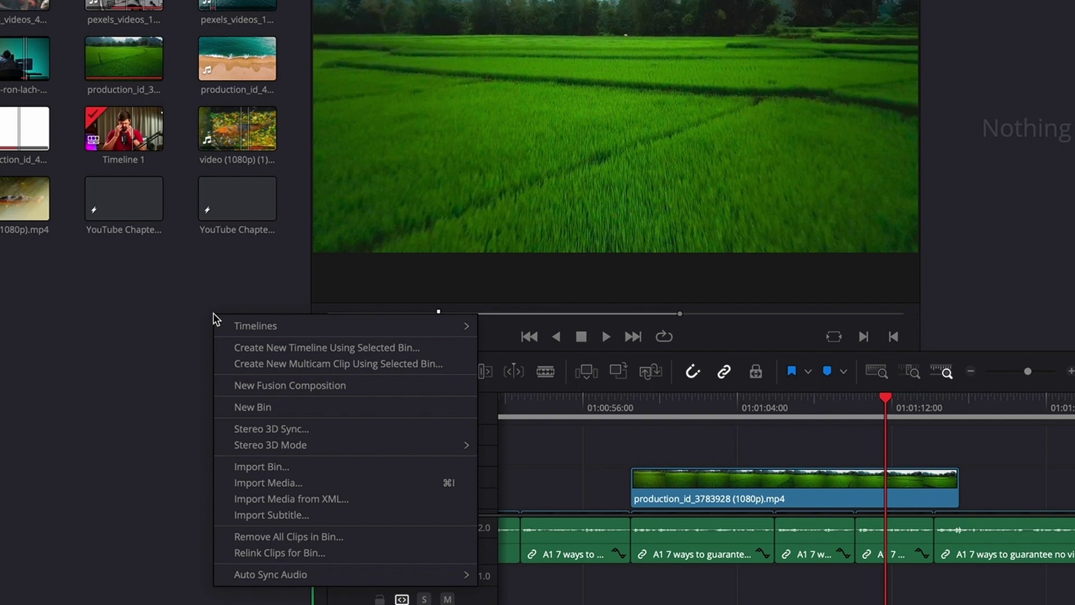
{"action": "left_click", "coordinate": [286, 384]}
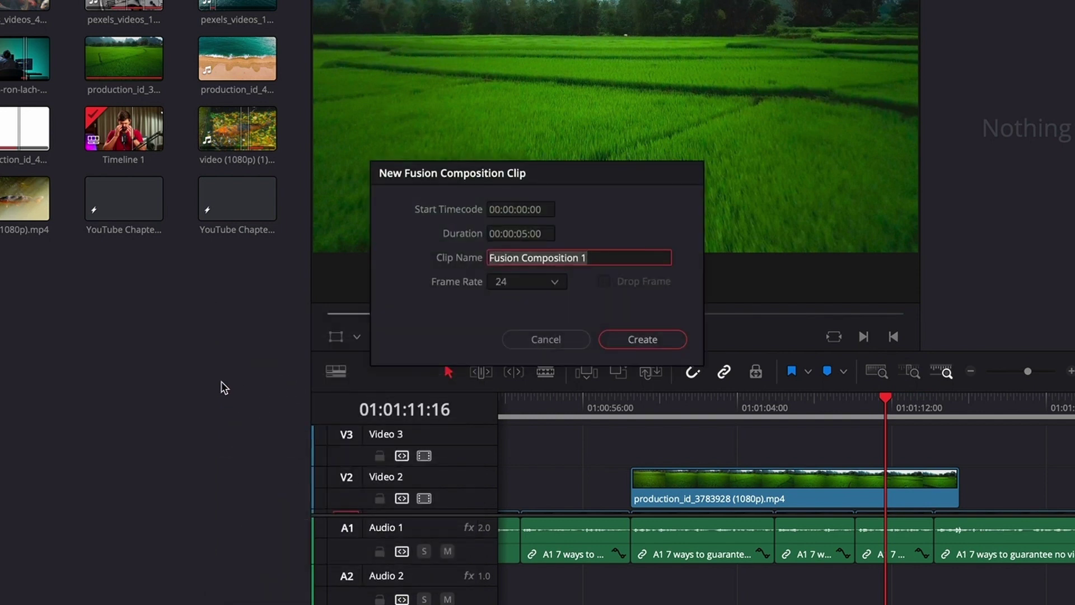
{"action": "type", "text": "Title"}
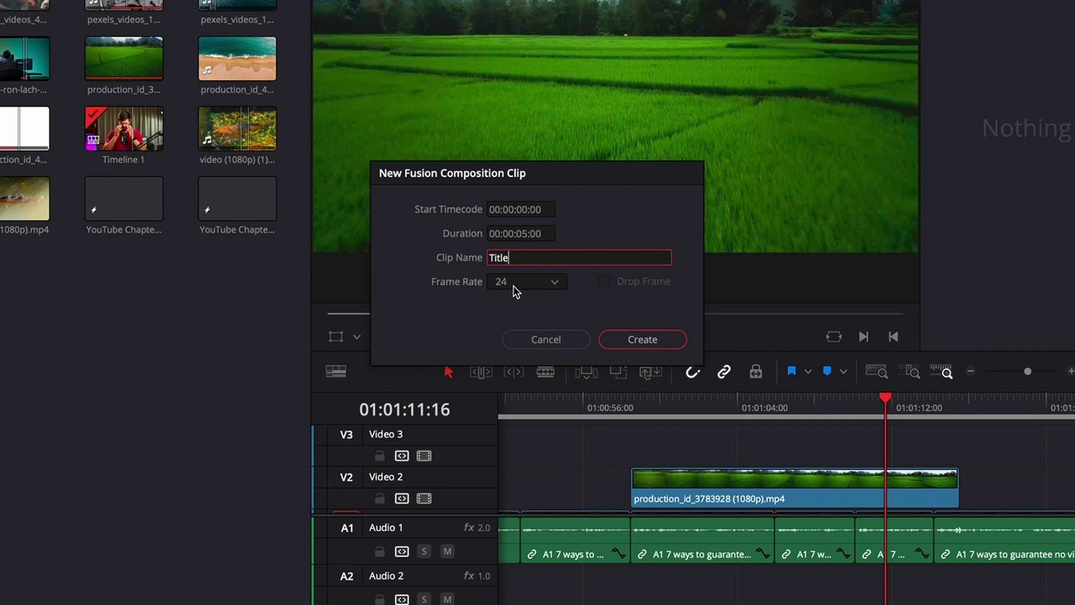
{"action": "left_click", "coordinate": [653, 337]}
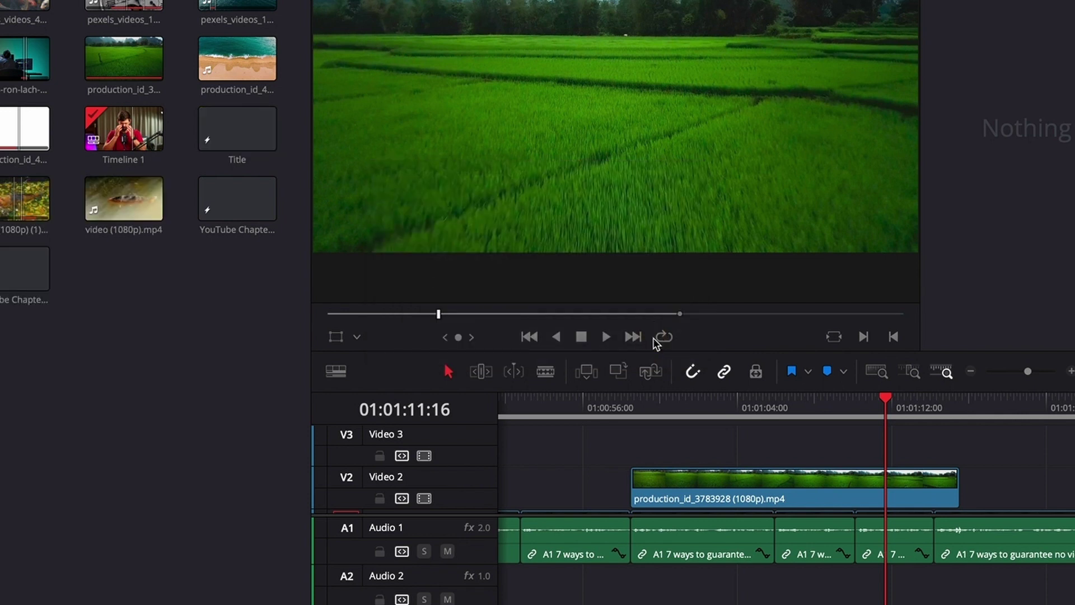
Step: Open Title in Fusion and add a Text+ node to MediaOut1 reading 'Karl Bro'
{"action": "double_click", "coordinate": [233, 129]}
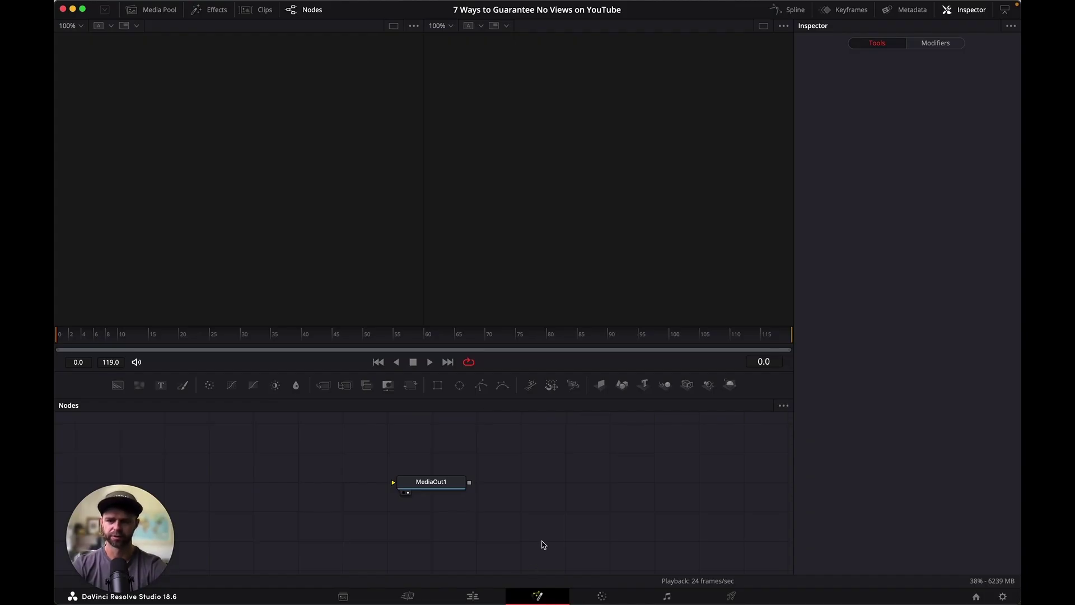
{"action": "left_click", "coordinate": [161, 385]}
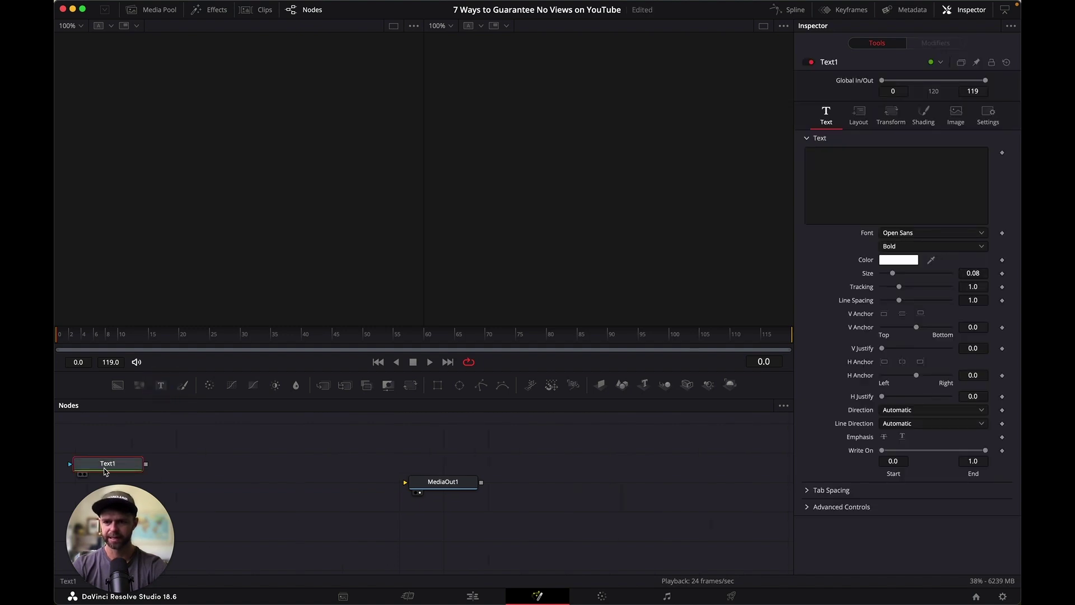
{"action": "left_click_drag", "start_coordinate": [106, 461], "coordinate": [407, 483]}
{"action": "left_click", "coordinate": [847, 172]}
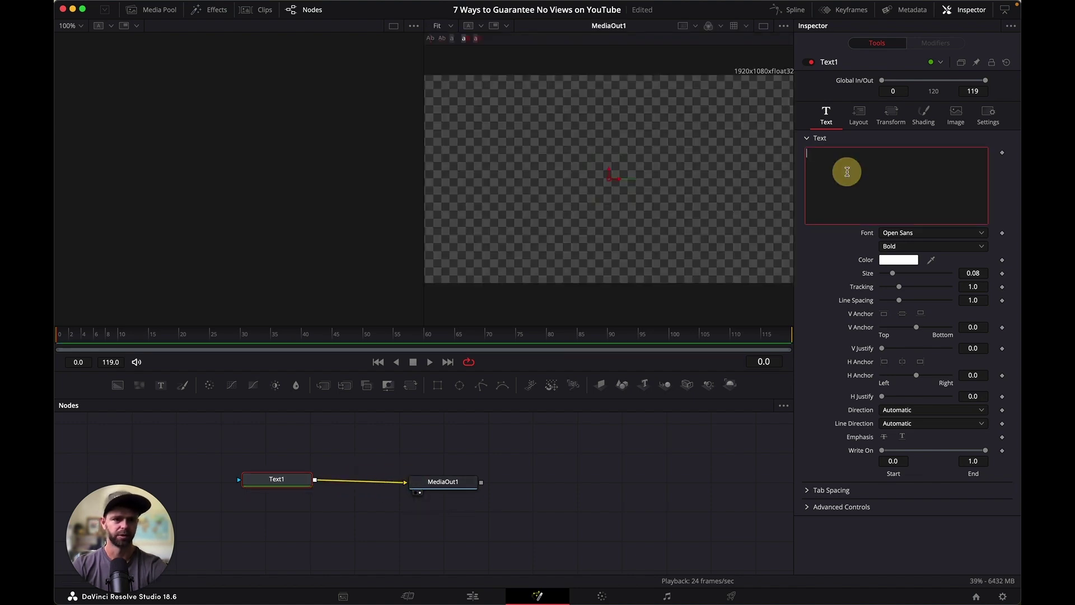
{"action": "type", "text": "Karl Bro"}
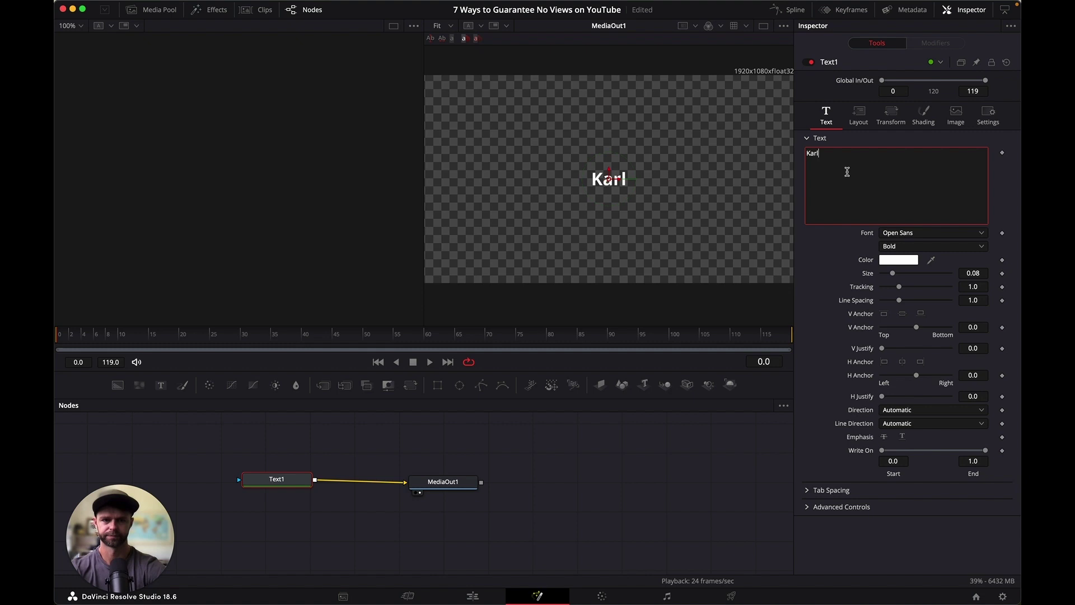
Step: Set the Karl Bro text font to Papyrus and its size to 0.4016
{"action": "left_click", "coordinate": [981, 234]}
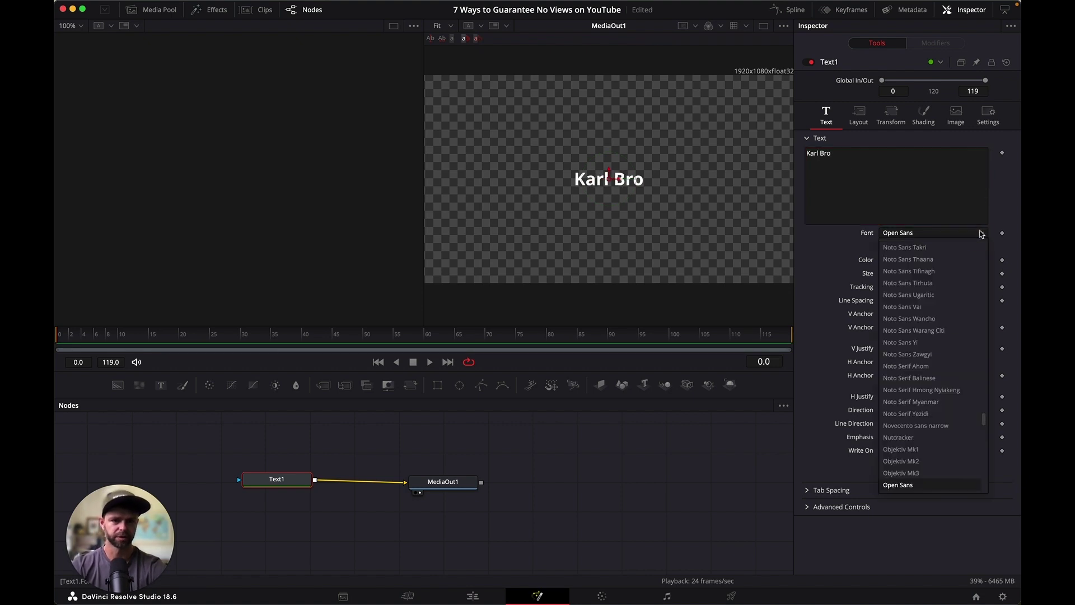
{"action": "scroll", "coordinate": [941, 381], "scroll_direction": "down", "scroll_amount": 4}
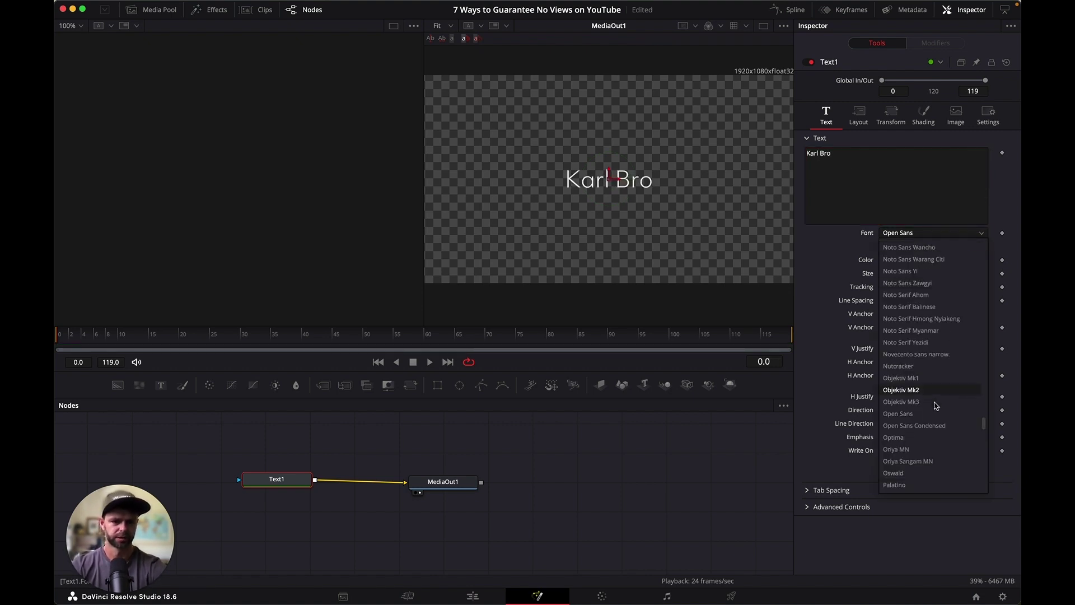
{"action": "left_click", "coordinate": [903, 426]}
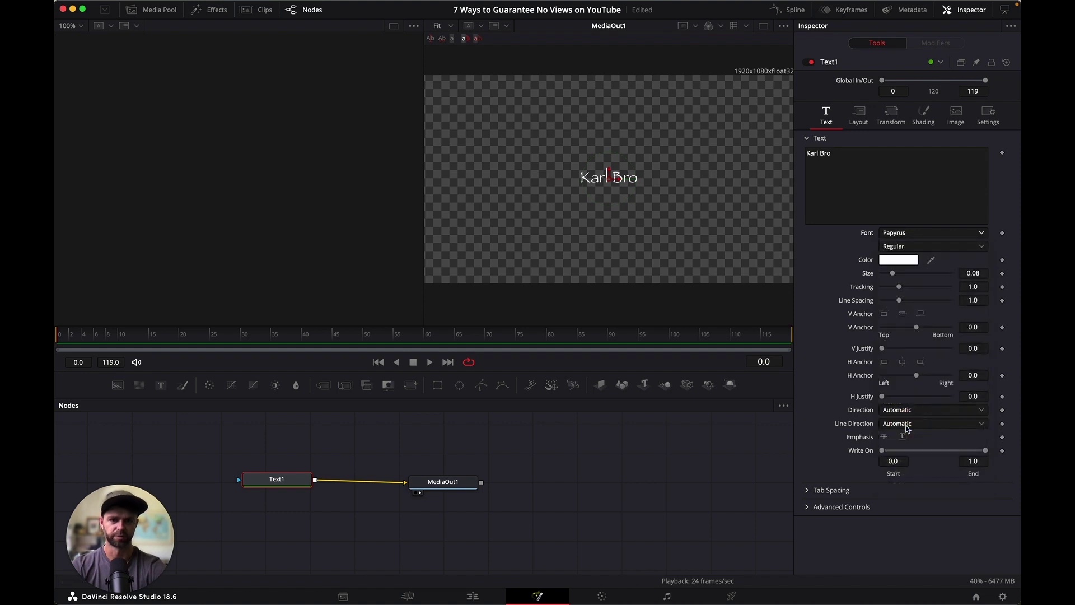
{"action": "left_click_drag", "start_coordinate": [893, 275], "coordinate": [938, 281]}
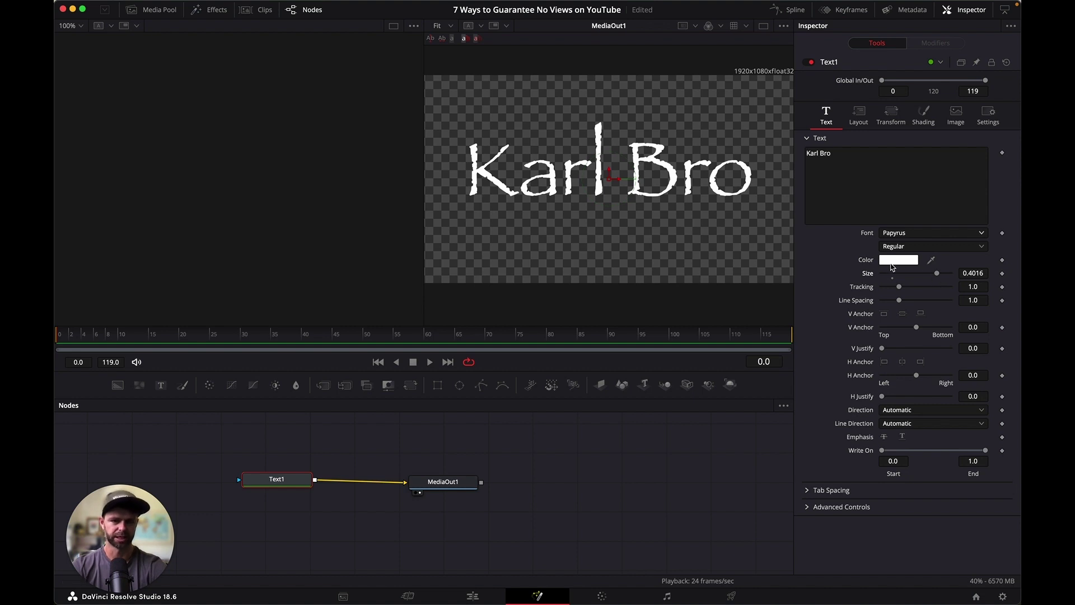
Step: Insert a Mask Paint tool as the mask on Text1
{"action": "right_click", "coordinate": [287, 483]}
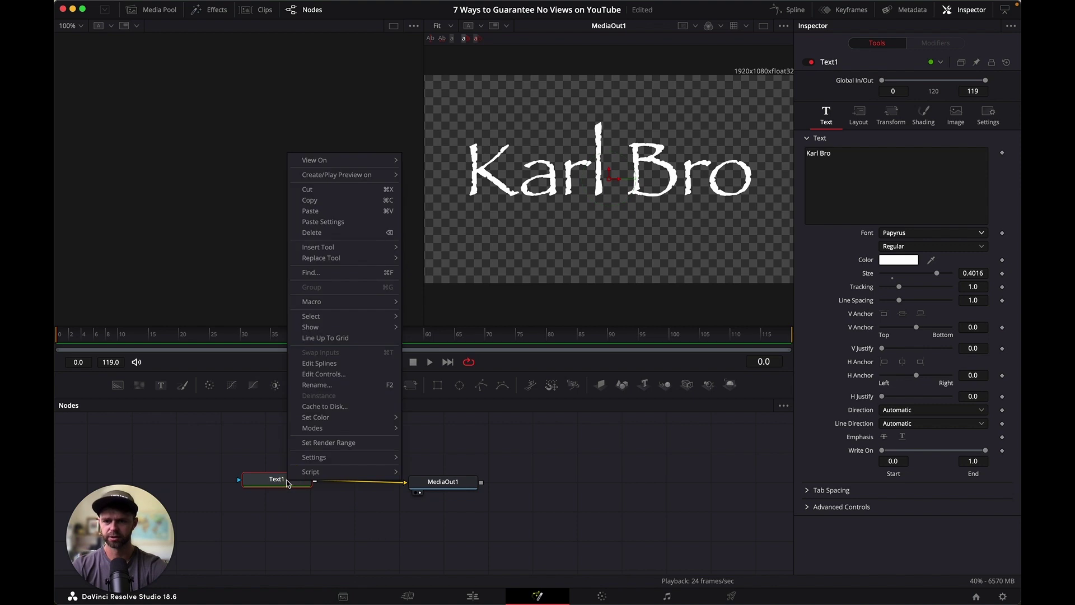
{"action": "mouse_move", "coordinate": [364, 251]}
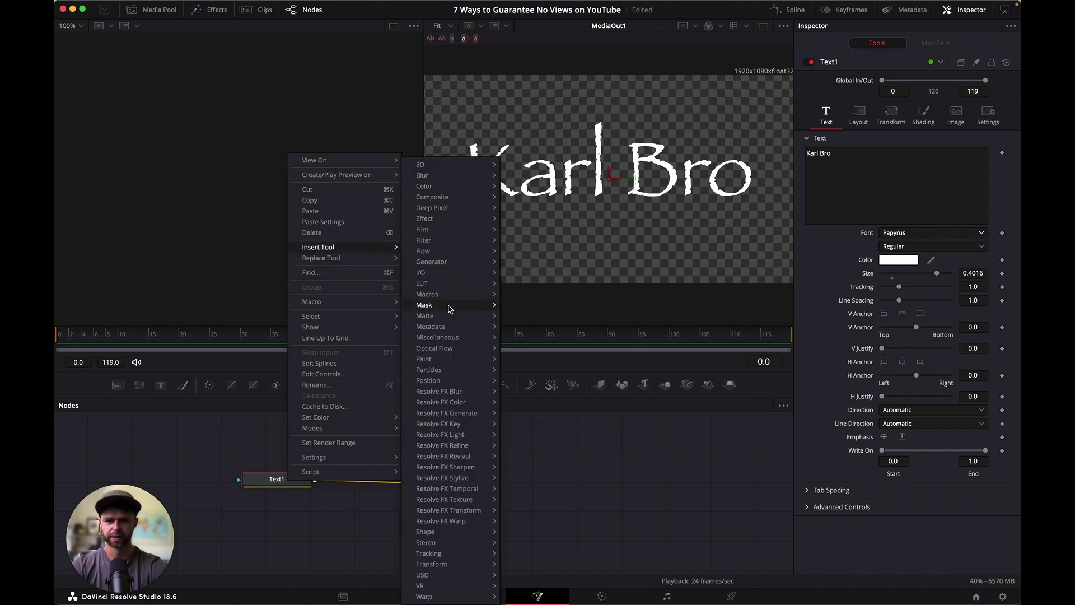
{"action": "mouse_move", "coordinate": [450, 309]}
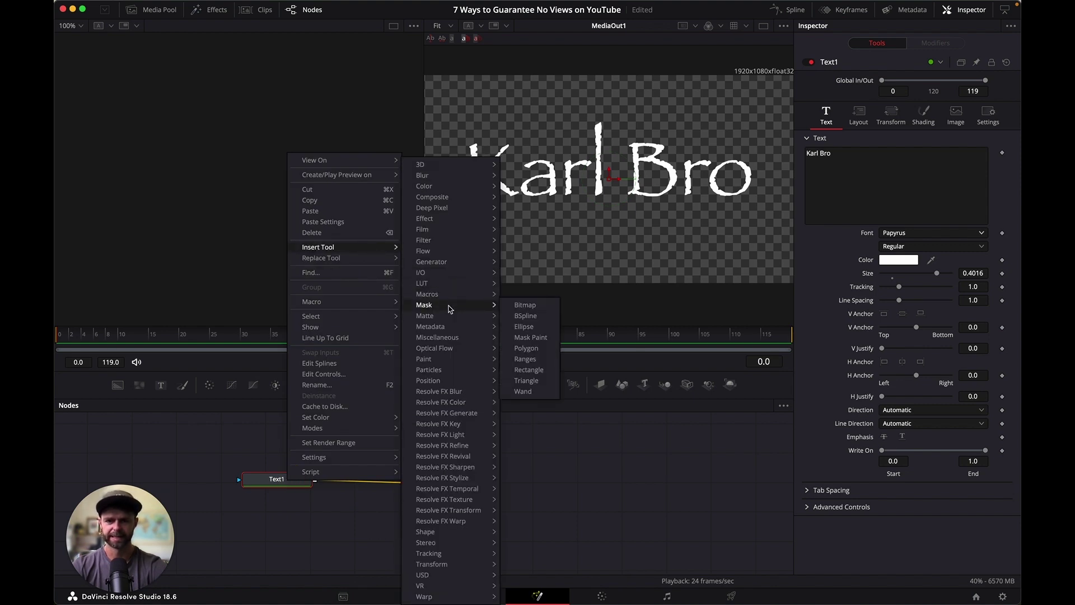
{"action": "left_click", "coordinate": [530, 337]}
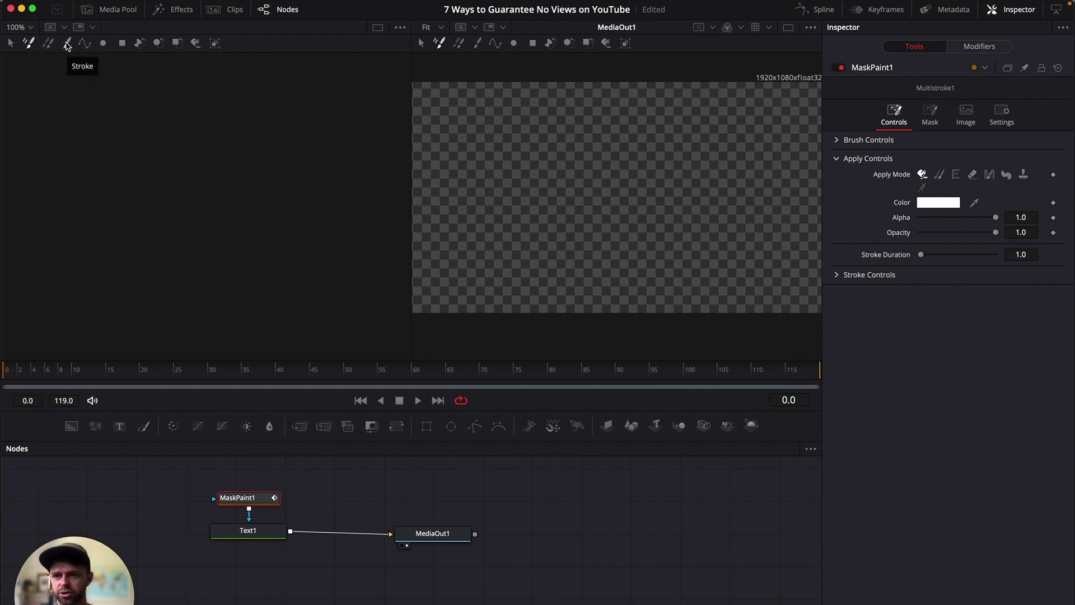
Step: Choose the Stroke paint tool and set its Stroke Animation to Write On
{"action": "left_click", "coordinate": [66, 44]}
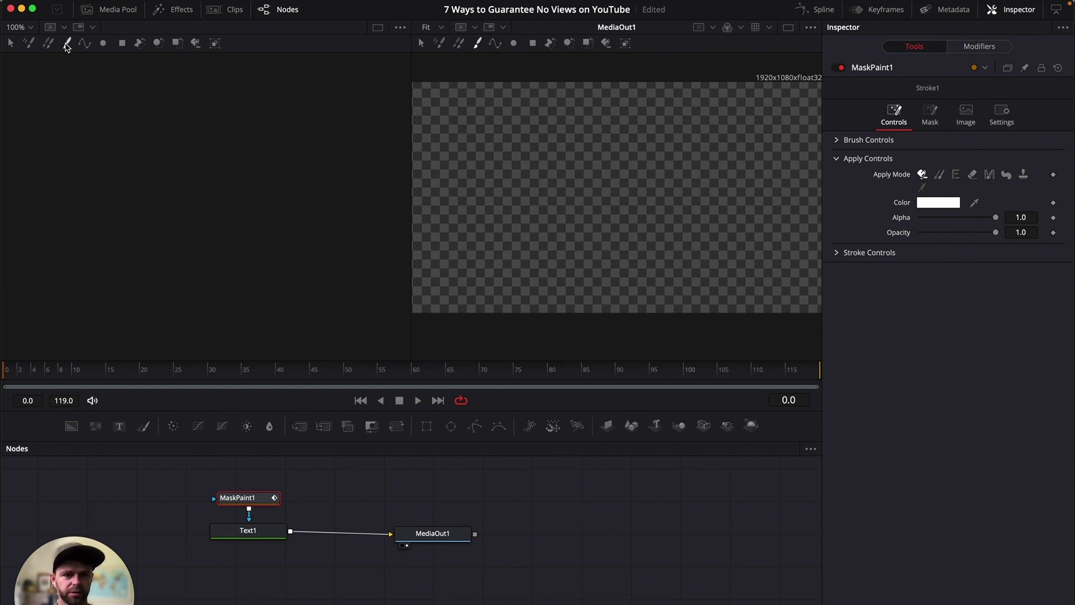
{"action": "left_click", "coordinate": [837, 194]}
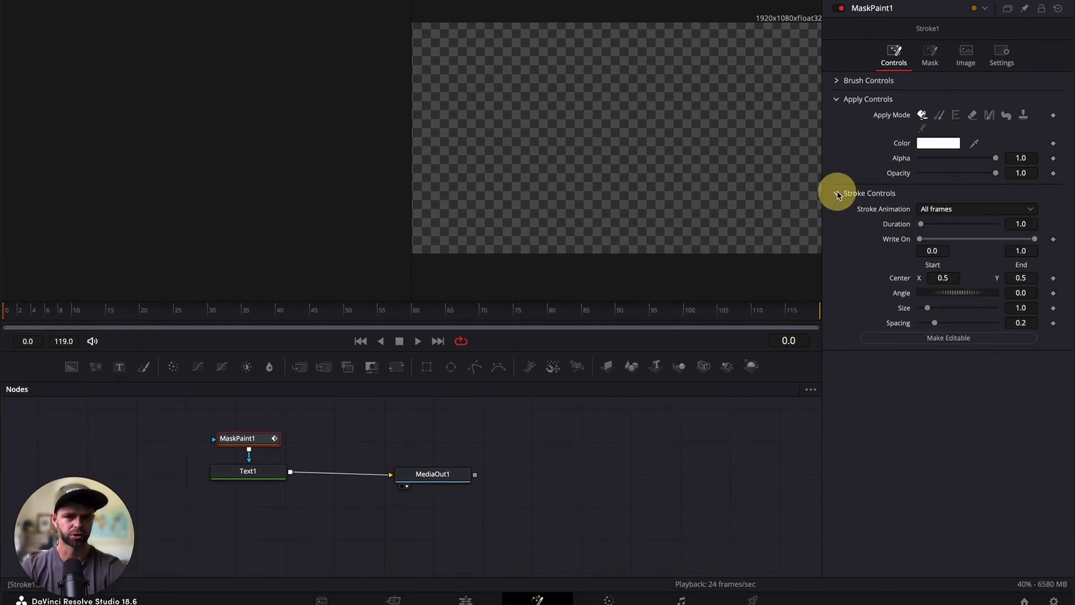
{"action": "left_click", "coordinate": [970, 209]}
{"action": "left_click", "coordinate": [964, 250]}
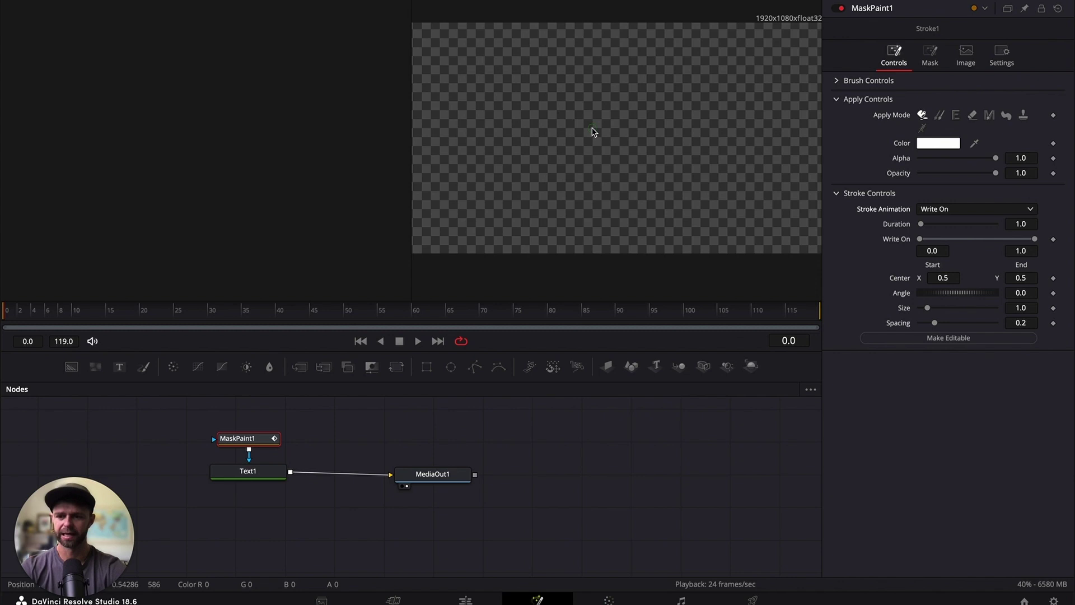
Step: Invert the MaskPaint1 mask so the text stays visible
{"action": "left_click", "coordinate": [930, 56]}
{"action": "left_click", "coordinate": [921, 143]}
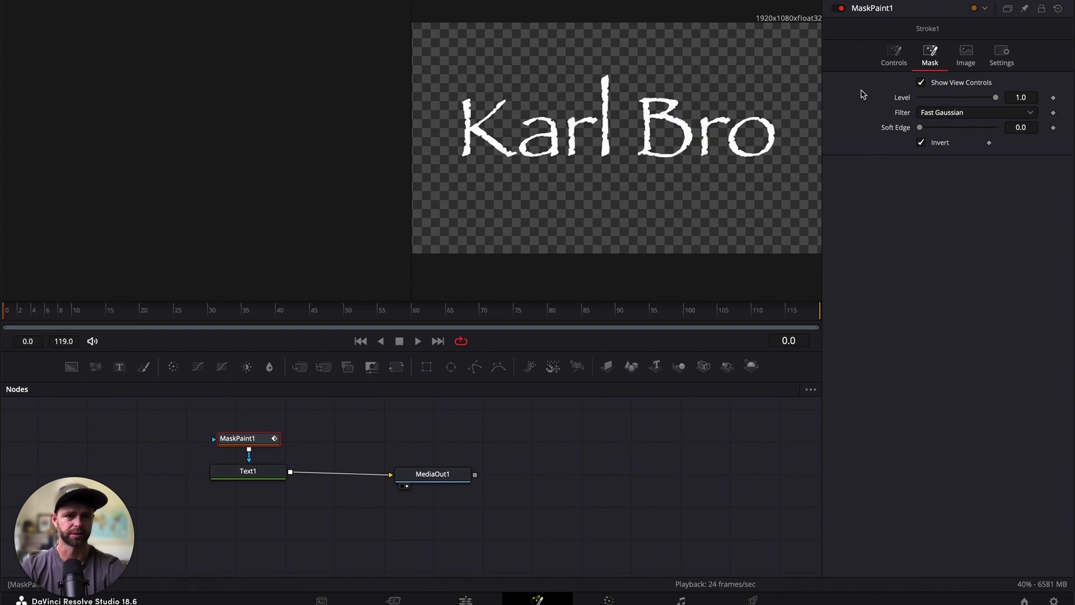
{"action": "left_click", "coordinate": [894, 54]}
Step: Set the brush size to 0.048 and softness to 0.001 for hard edges
{"action": "left_click", "coordinate": [836, 81]}
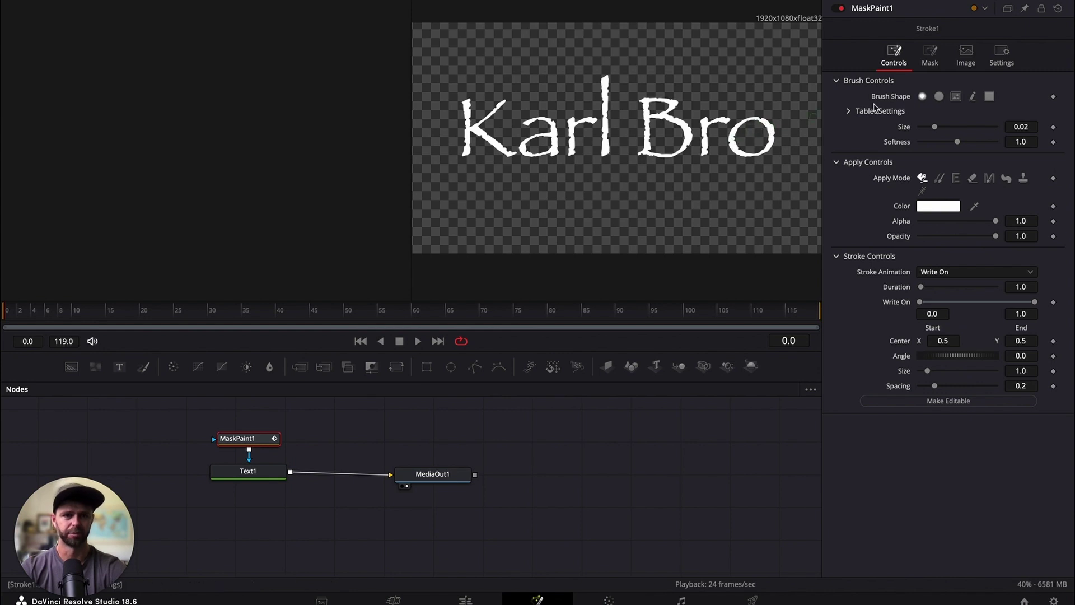
{"action": "left_click_drag", "start_coordinate": [946, 129], "coordinate": [955, 128]}
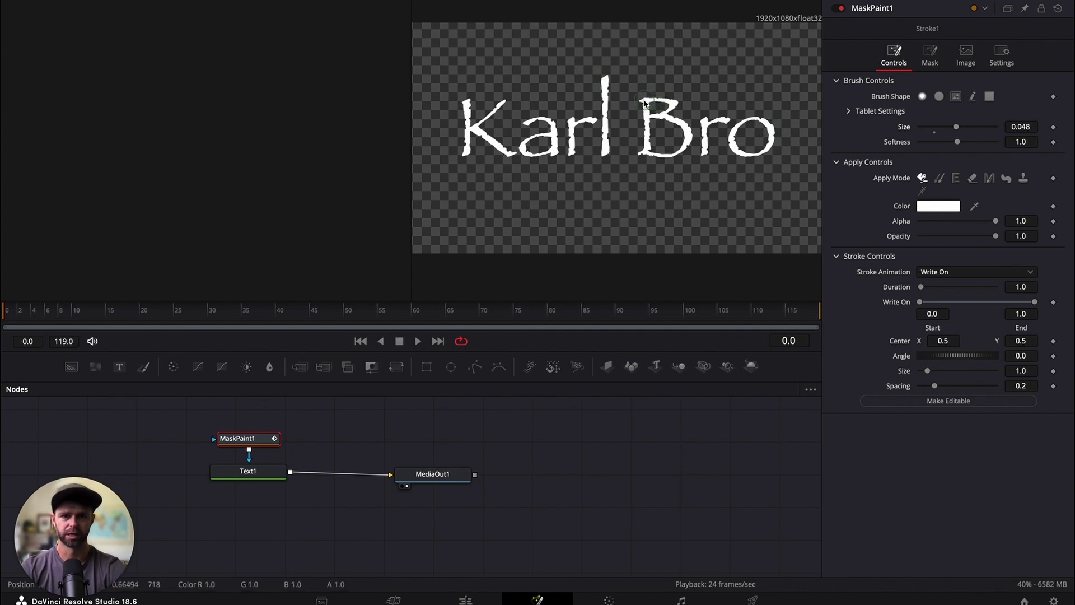
{"action": "left_click", "coordinate": [958, 143]}
{"action": "left_click_drag", "start_coordinate": [957, 142], "coordinate": [900, 145]}
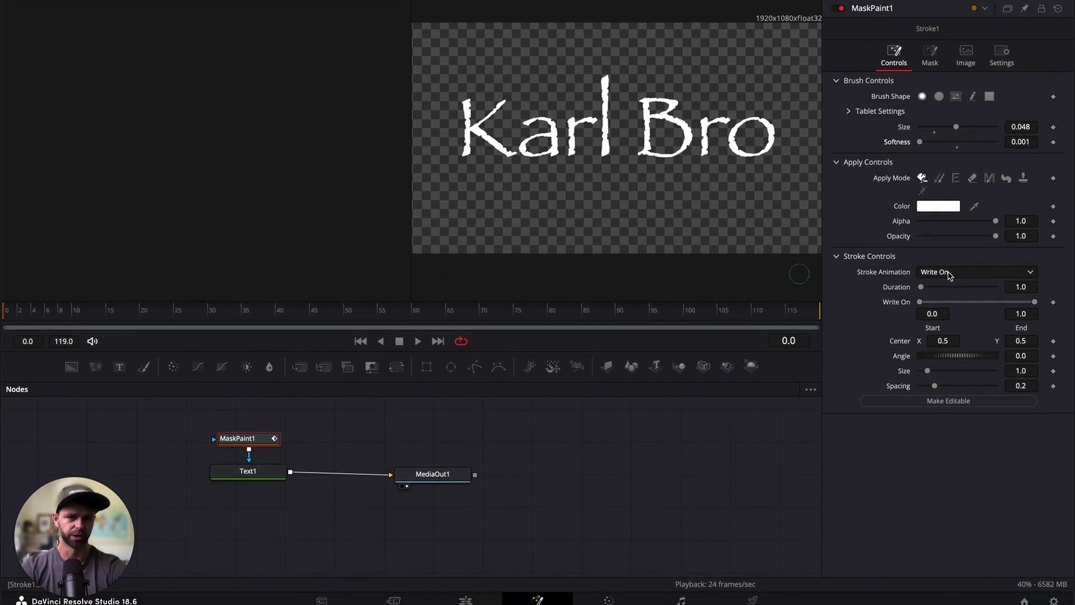
{"action": "left_click", "coordinate": [933, 54]}
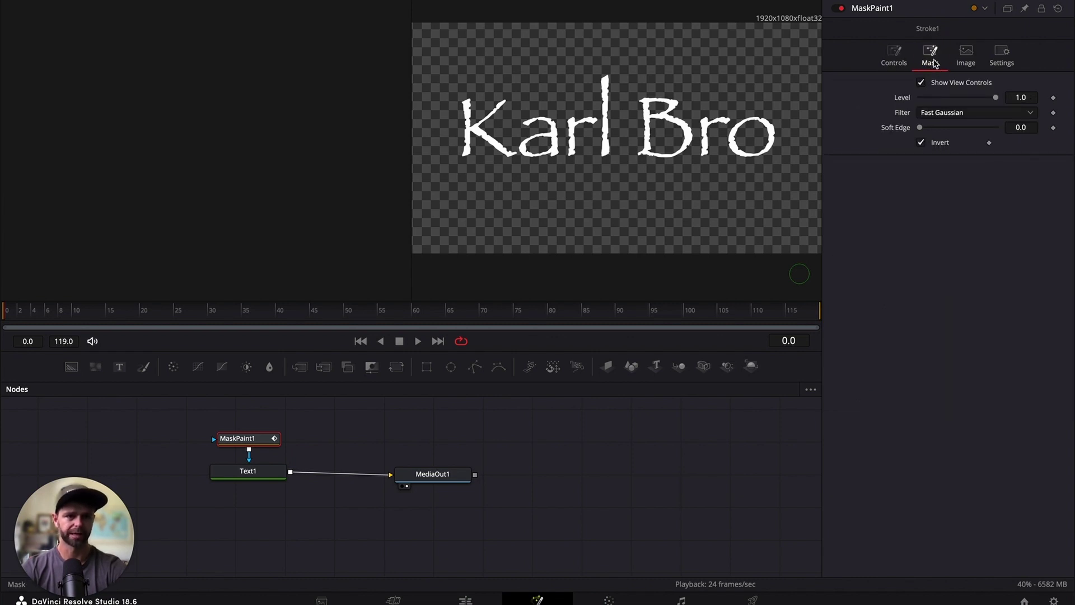
{"action": "left_click", "coordinate": [893, 58]}
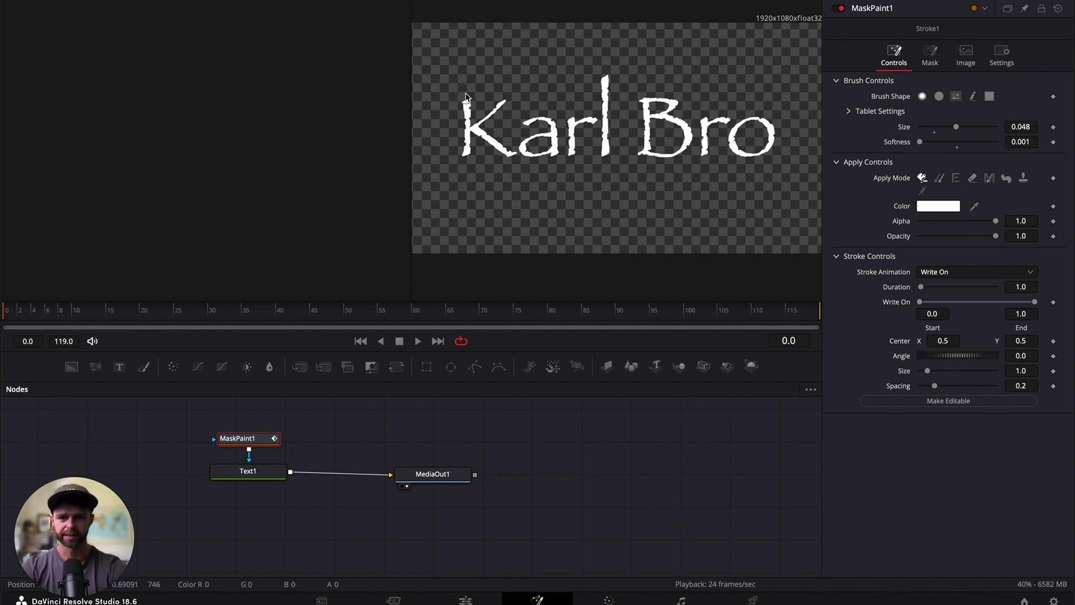
Step: Paint strokes in the viewer over the K, l, B and r of Karl Bro
{"action": "mouse_move", "coordinate": [465, 96]}
{"action": "left_mouse_down"}
{"action": "mouse_move", "coordinate": [466, 153]}
{"action": "mouse_move", "coordinate": [502, 100]}
{"action": "mouse_move", "coordinate": [476, 125]}
{"action": "mouse_move", "coordinate": [507, 151]}
{"action": "mouse_move", "coordinate": [492, 133]}
{"action": "mouse_move", "coordinate": [534, 119]}
{"action": "mouse_move", "coordinate": [550, 125]}
{"action": "mouse_move", "coordinate": [550, 153]}
{"action": "mouse_move", "coordinate": [549, 134]}
{"action": "mouse_move", "coordinate": [525, 146]}
{"action": "mouse_move", "coordinate": [542, 150]}
{"action": "mouse_move", "coordinate": [566, 107]}
{"action": "mouse_move", "coordinate": [568, 151]}
{"action": "mouse_move", "coordinate": [578, 108]}
{"action": "left_mouse_up"}
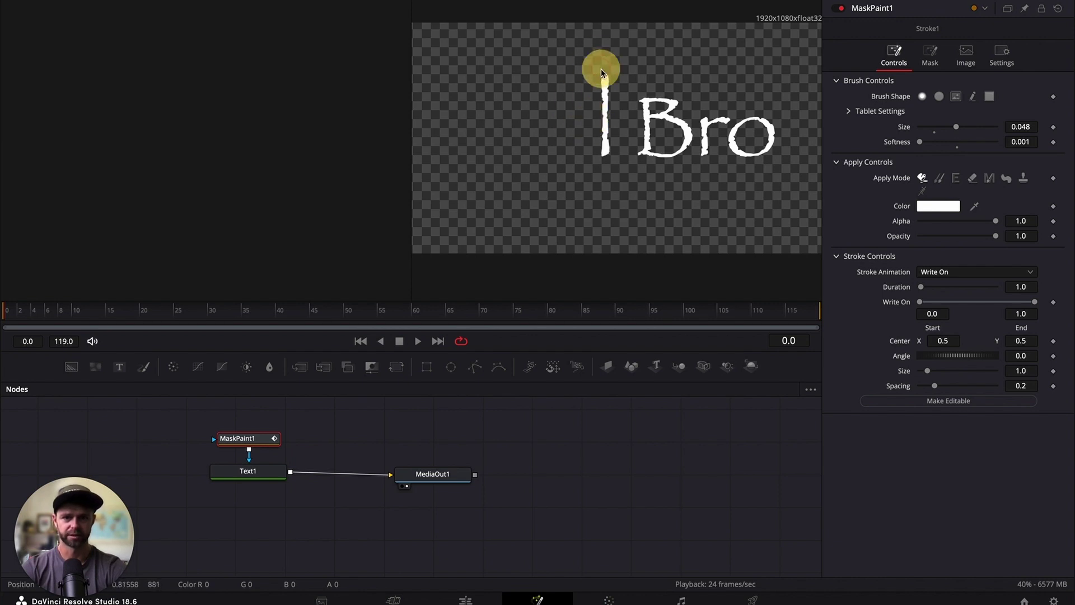
{"action": "left_click_drag", "start_coordinate": [601, 72], "coordinate": [601, 157]}
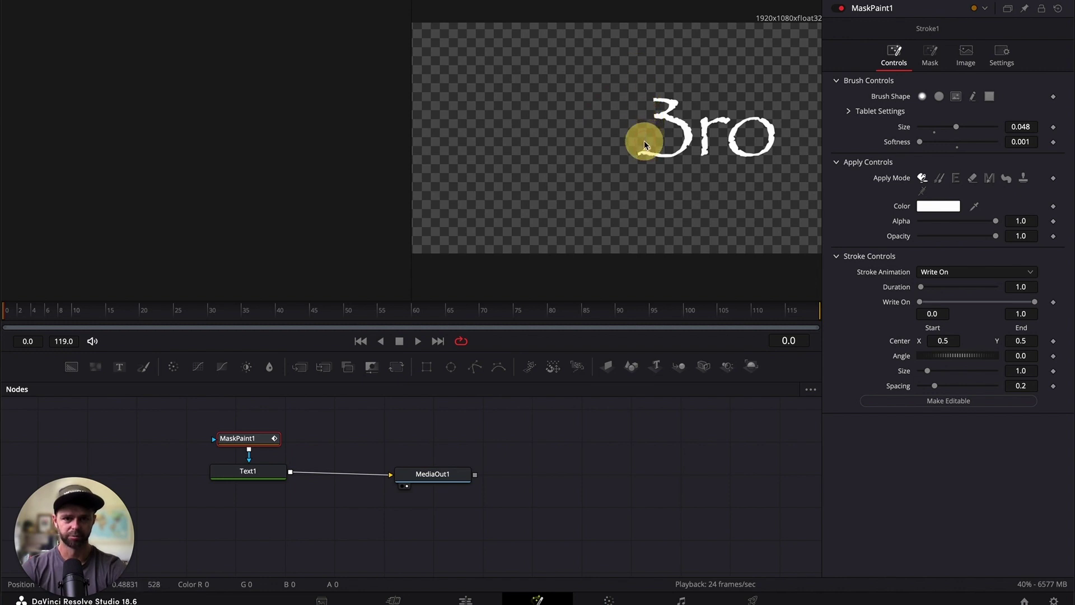
{"action": "mouse_move", "coordinate": [660, 101]}
{"action": "left_mouse_down"}
{"action": "mouse_move", "coordinate": [671, 103]}
{"action": "mouse_move", "coordinate": [650, 110]}
{"action": "mouse_move", "coordinate": [684, 137]}
{"action": "mouse_move", "coordinate": [672, 154]}
{"action": "left_mouse_up"}
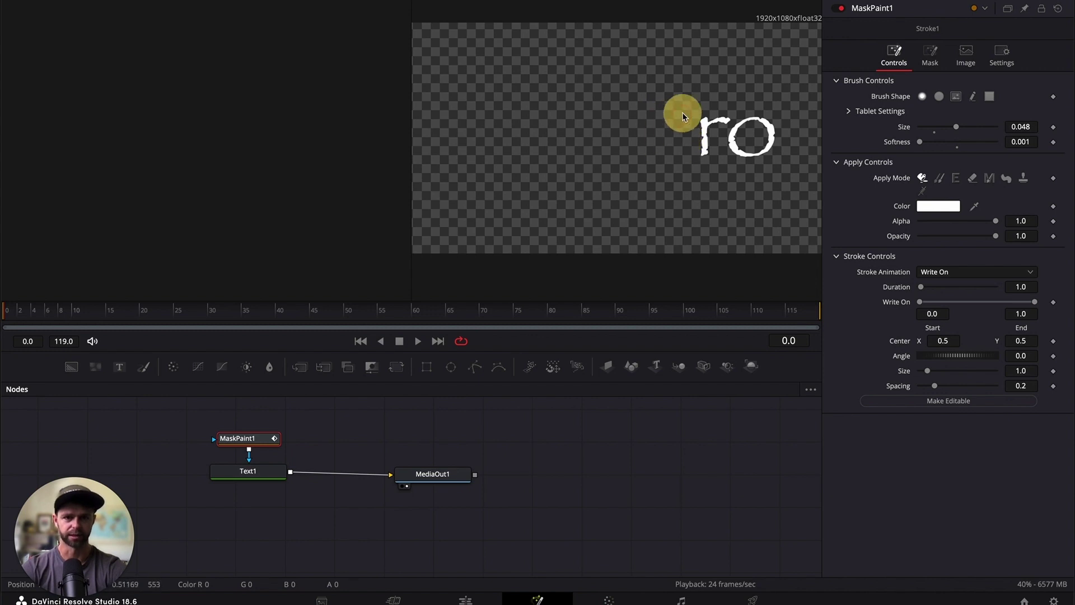
{"action": "mouse_move", "coordinate": [682, 110]}
{"action": "left_mouse_down"}
{"action": "mouse_move", "coordinate": [720, 120]}
{"action": "mouse_move", "coordinate": [753, 106]}
{"action": "mouse_move", "coordinate": [738, 147]}
{"action": "mouse_move", "coordinate": [768, 131]}
{"action": "left_mouse_up"}
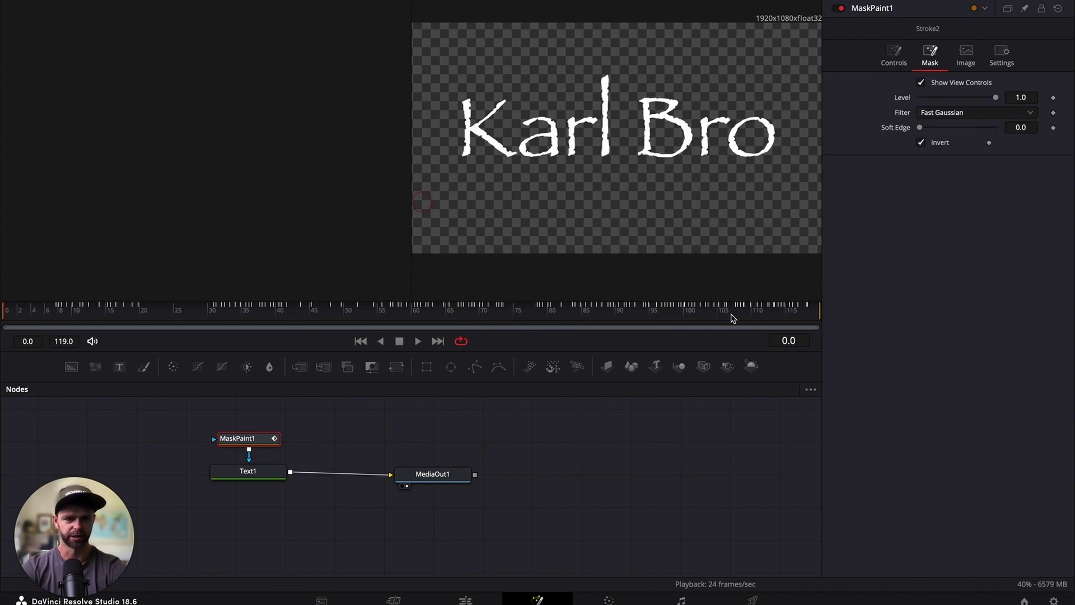
Step: Play the stroke animation and uncheck Invert so the K writes on
{"action": "key", "text": "space"}
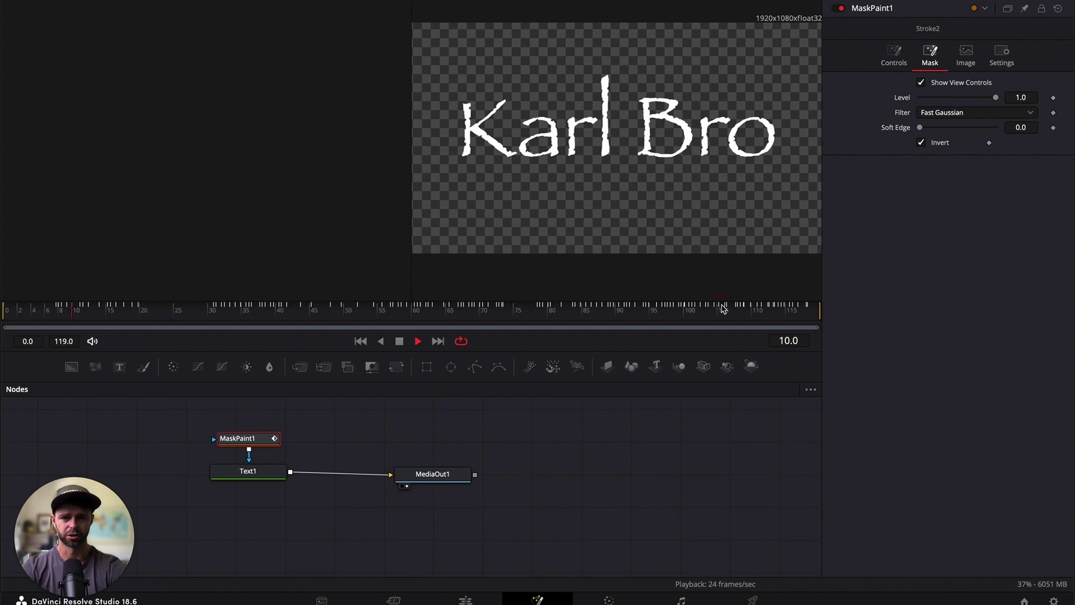
{"action": "left_click", "coordinate": [921, 142]}
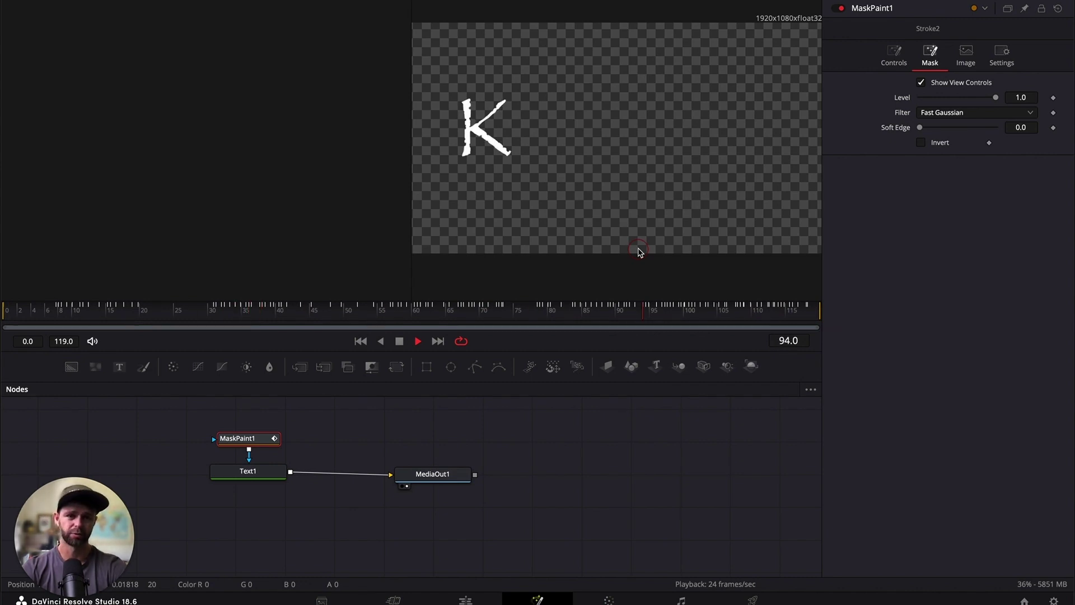
Step: Stop playback and show Stroke1's End keyframes under MaskPaint1 in the Keyframes panel
{"action": "key", "text": "space"}
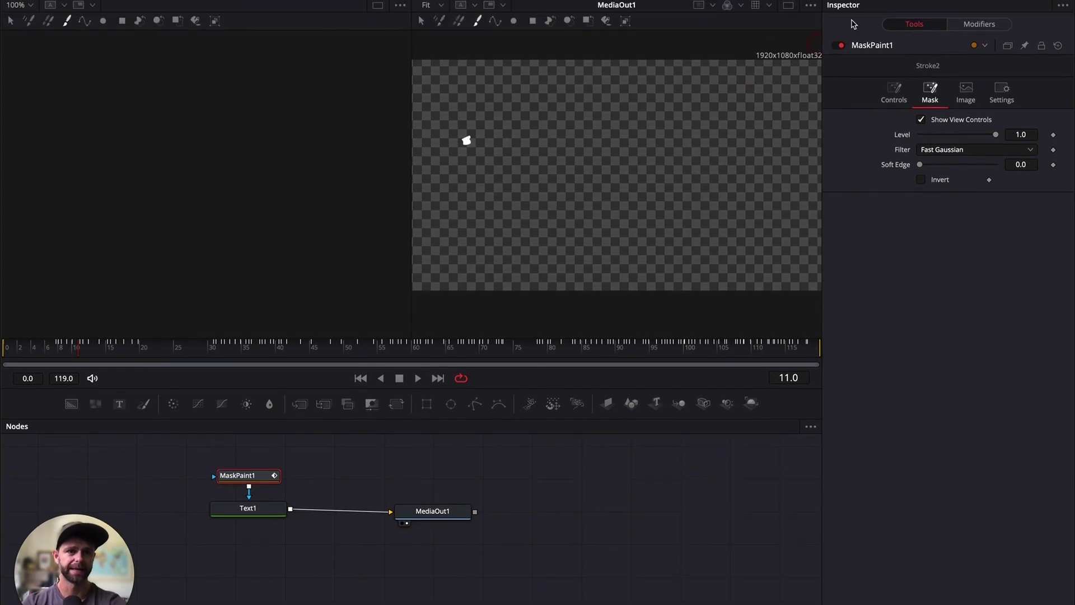
{"action": "left_click", "coordinate": [884, 10]}
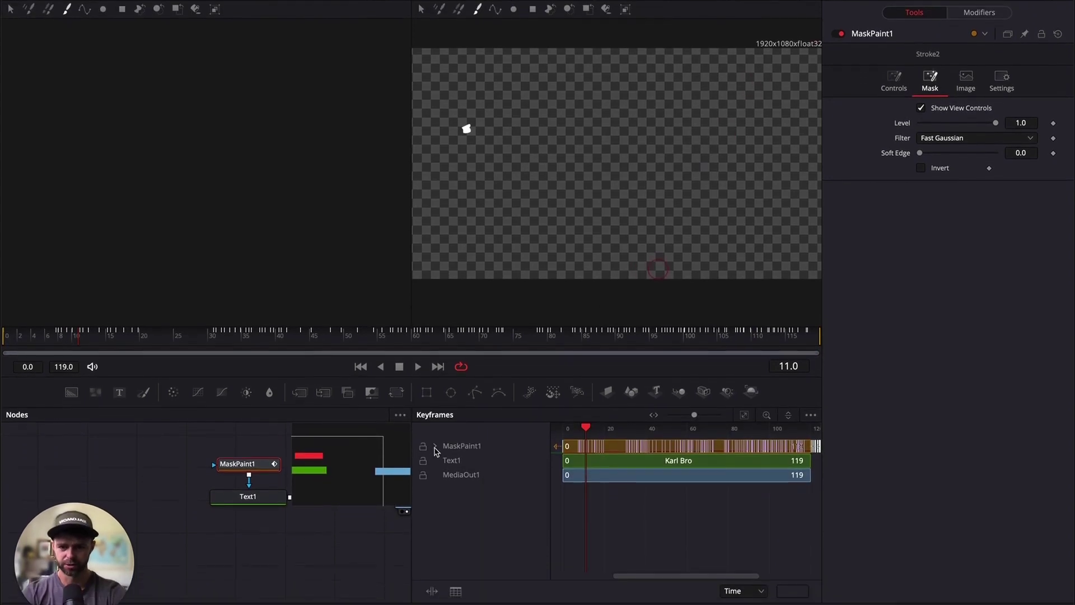
{"action": "left_click", "coordinate": [435, 447]}
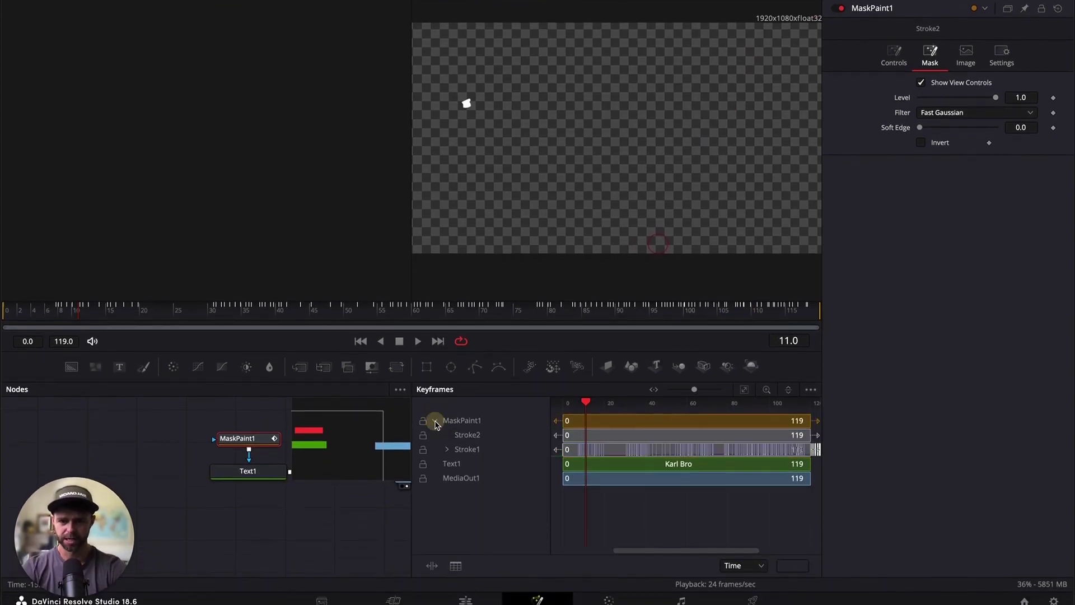
{"action": "left_click", "coordinate": [446, 450]}
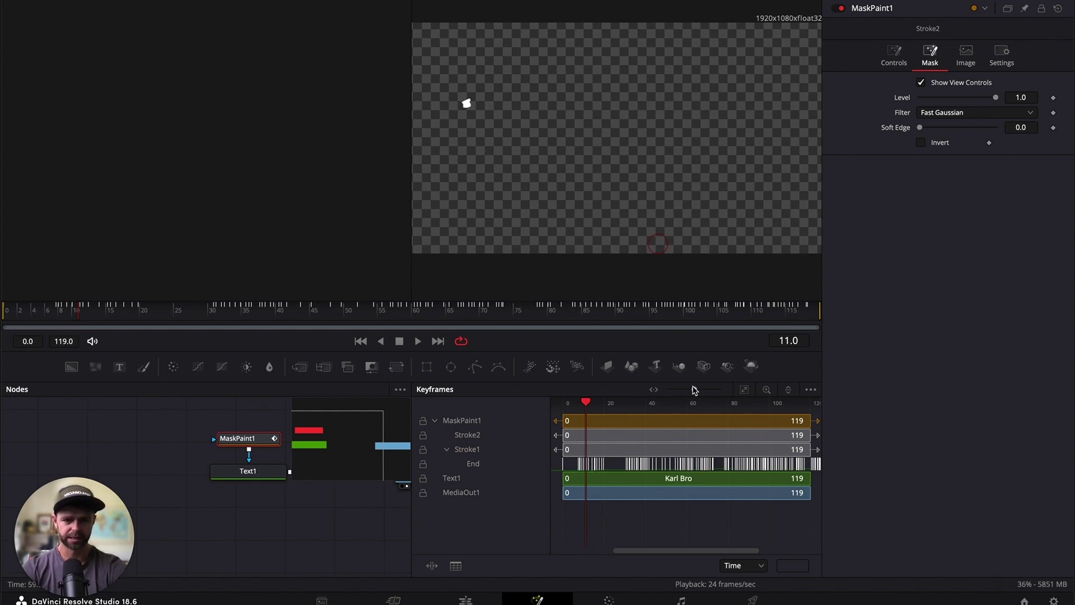
{"action": "left_click_drag", "start_coordinate": [695, 392], "coordinate": [670, 391]}
Step: Time-stretch Stroke1's End keyframes shorter so Karl Bro writes on by about frame 76
{"action": "left_click_drag", "start_coordinate": [800, 464], "coordinate": [672, 464]}
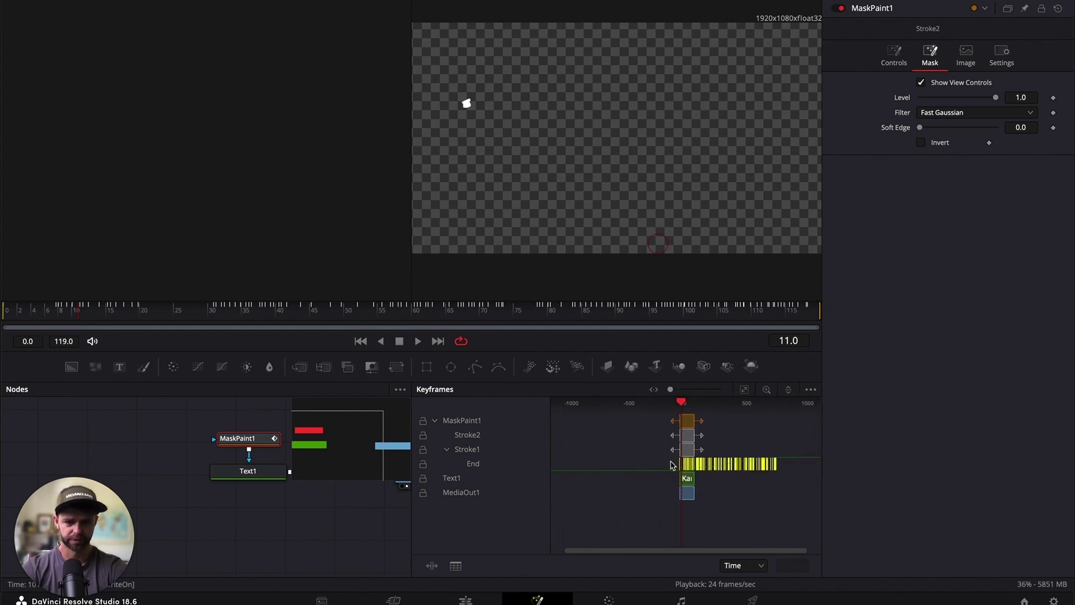
{"action": "right_click", "coordinate": [761, 465]}
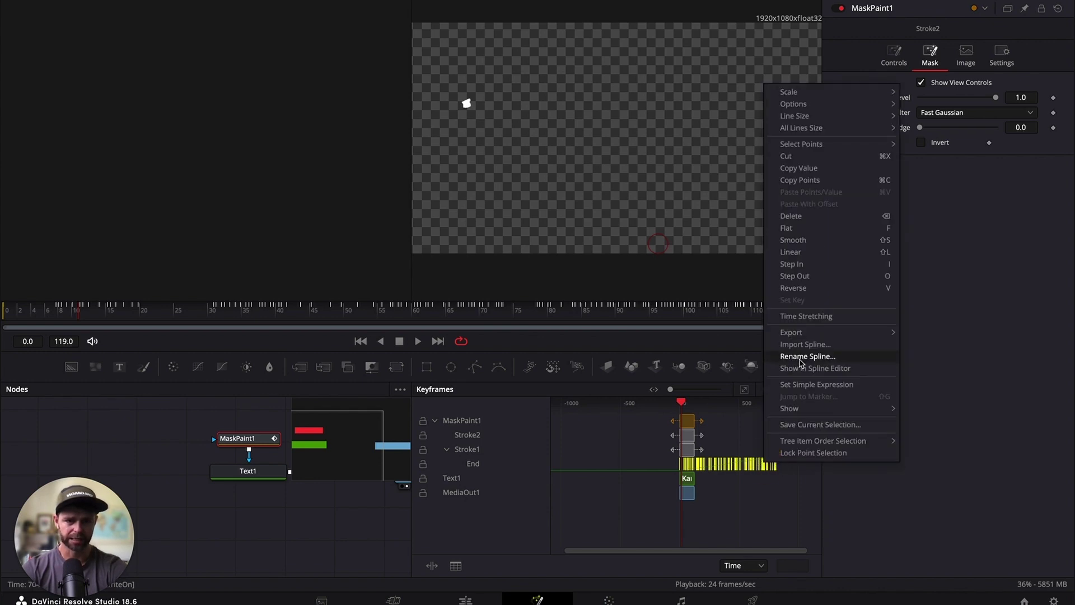
{"action": "left_click", "coordinate": [815, 317]}
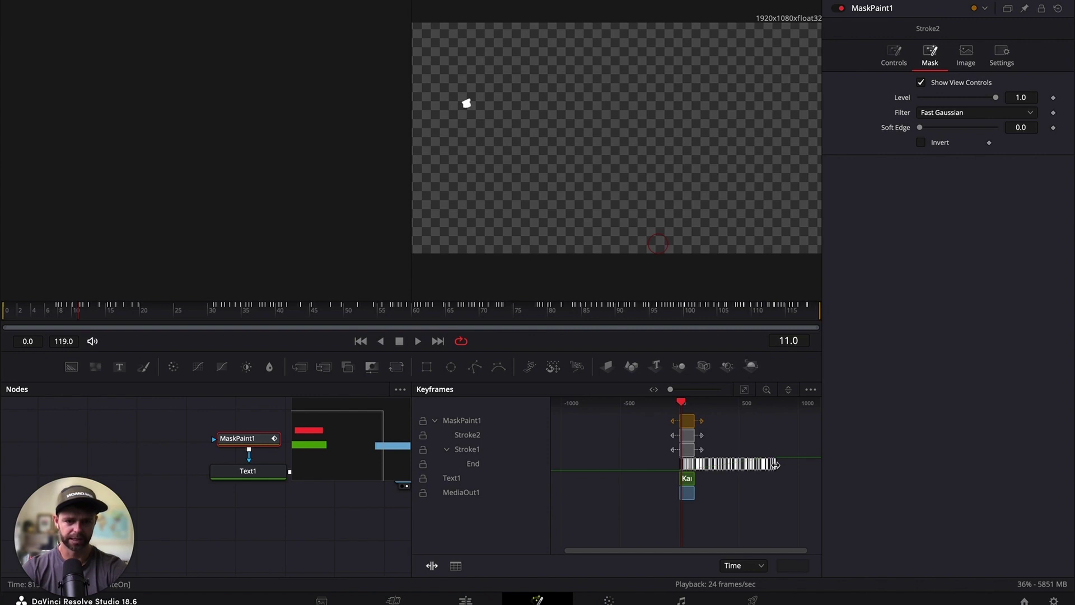
{"action": "left_click_drag", "start_coordinate": [776, 463], "coordinate": [685, 463]}
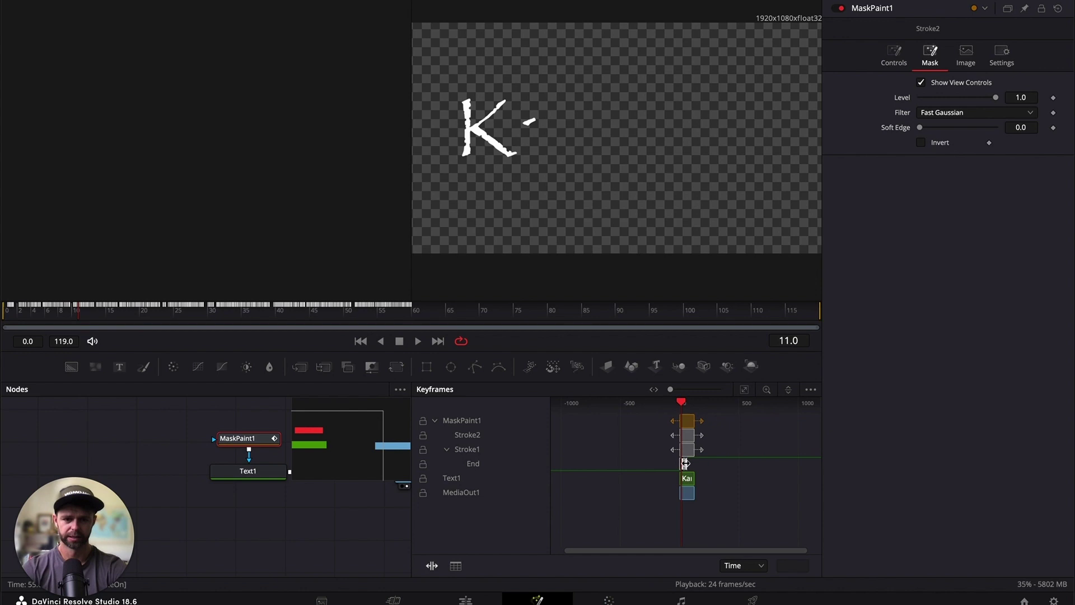
{"action": "key", "text": "space"}
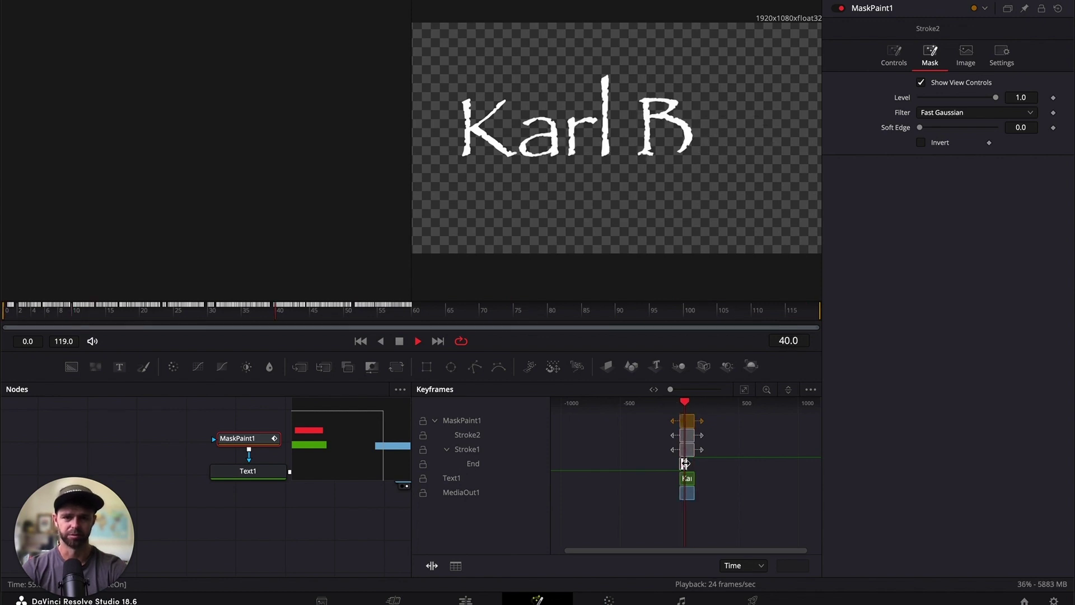
{"action": "key", "text": "space"}
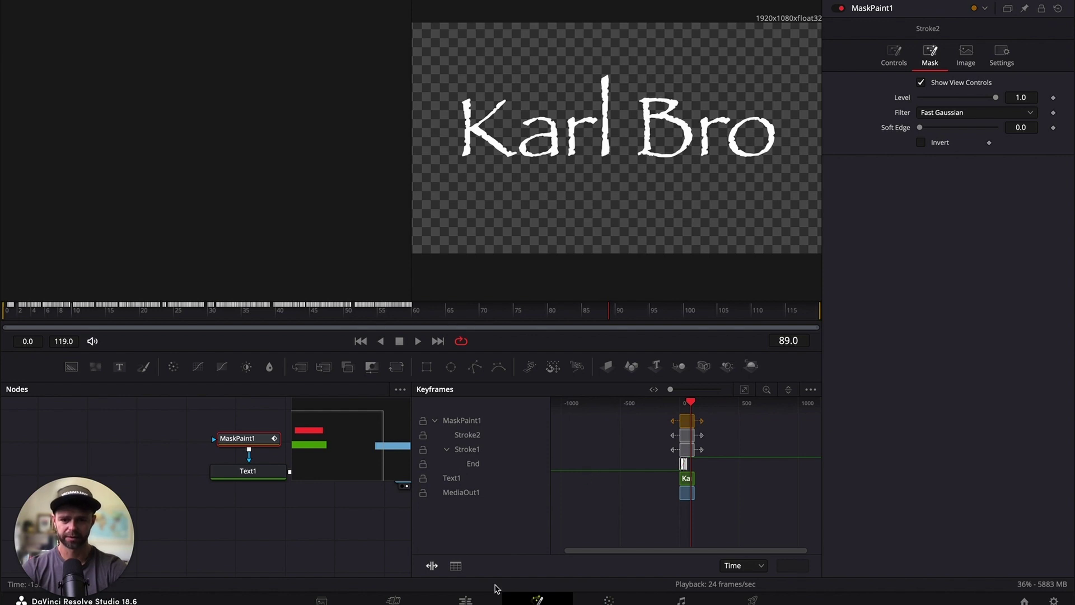
Step: On the Edit page, drop Title onto V3 over the rice-field footage and preview it
{"action": "left_click", "coordinate": [466, 601]}
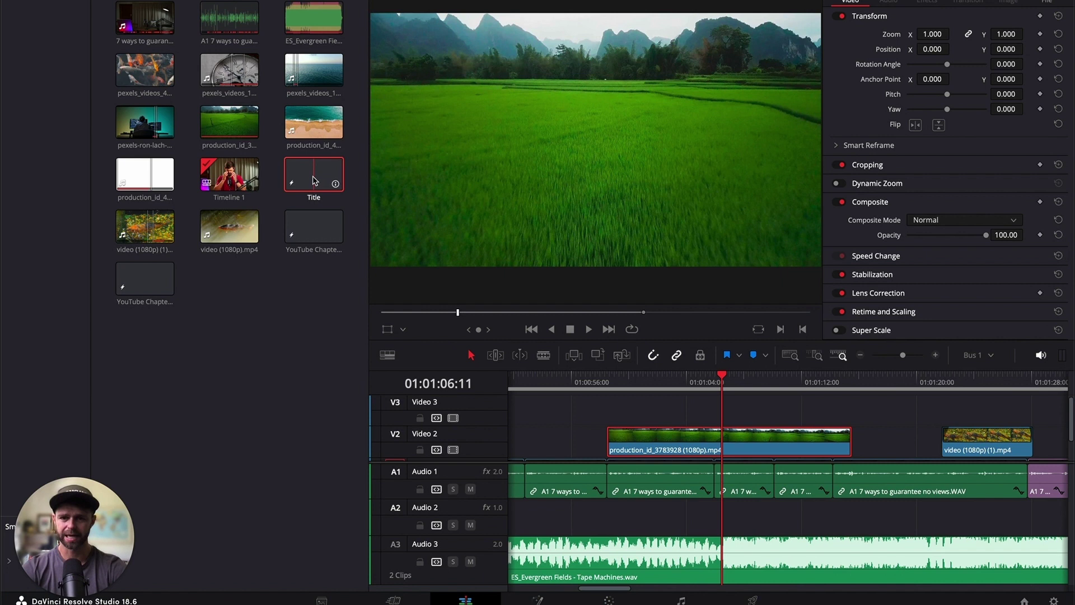
{"action": "left_click_drag", "start_coordinate": [314, 180], "coordinate": [648, 413]}
{"action": "left_click", "coordinate": [634, 381]}
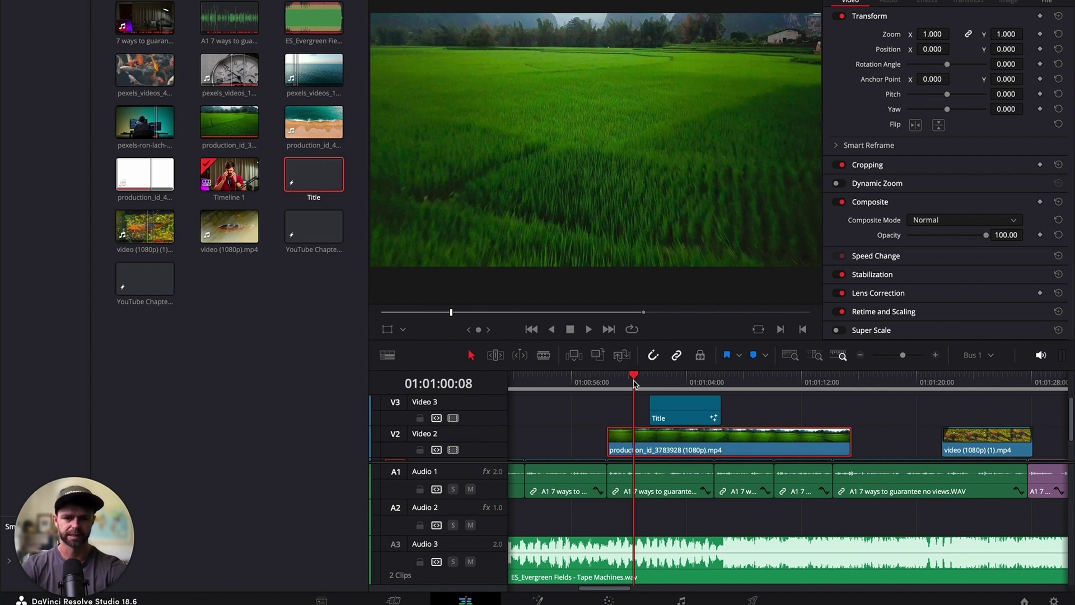
{"action": "key", "text": "space"}
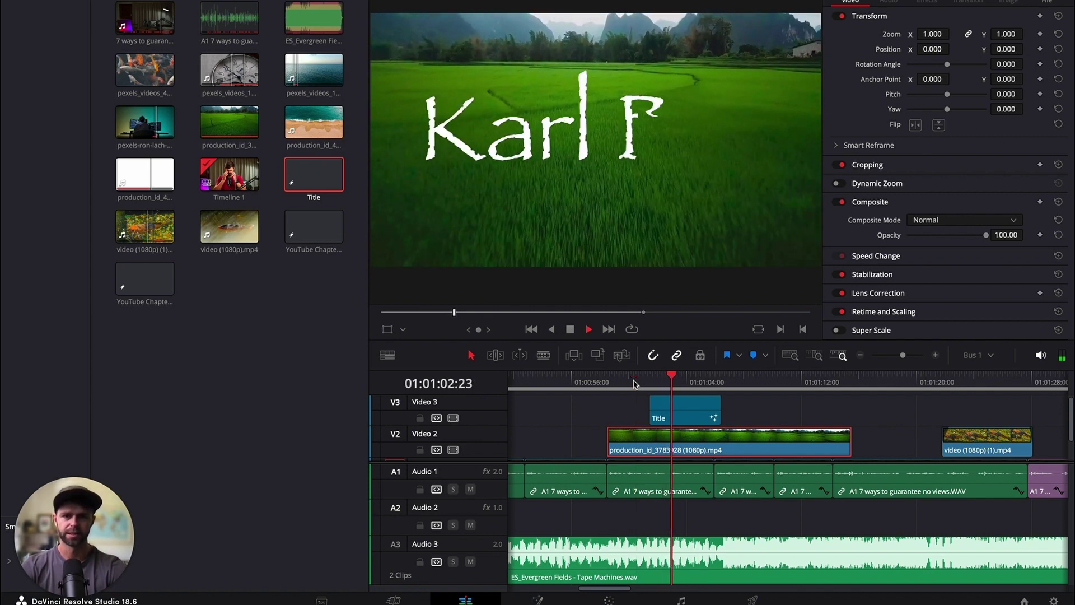